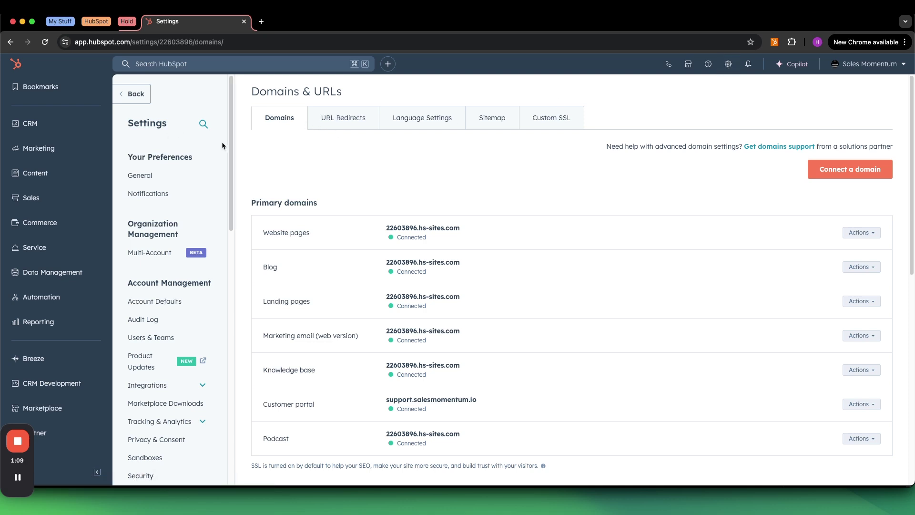
- Review the primary and email sending domains listed in the account's Domains & URLs settings
{"action": "scroll", "coordinate": [178, 205], "scroll_direction": "down", "scroll_amount": 5}
{"action": "scroll", "coordinate": [178, 205], "scroll_direction": "down", "scroll_amount": 7}
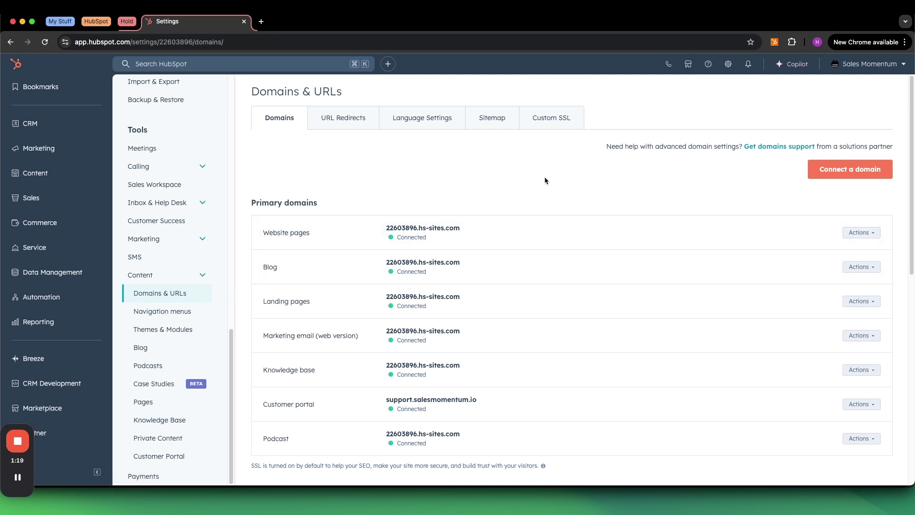
{"action": "scroll", "coordinate": [531, 181], "scroll_direction": "down", "scroll_amount": 1}
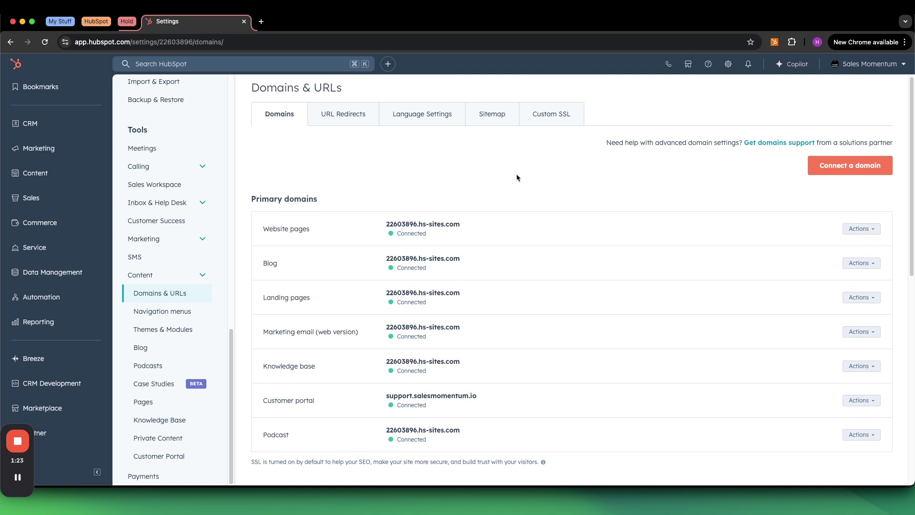
{"action": "scroll", "coordinate": [516, 177], "scroll_direction": "down", "scroll_amount": 15}
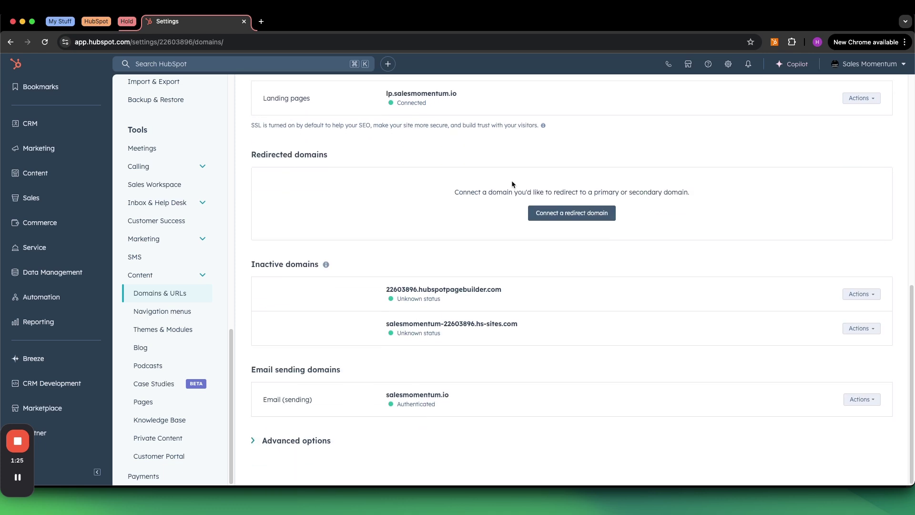
{"action": "triple_click", "coordinate": [260, 369]}
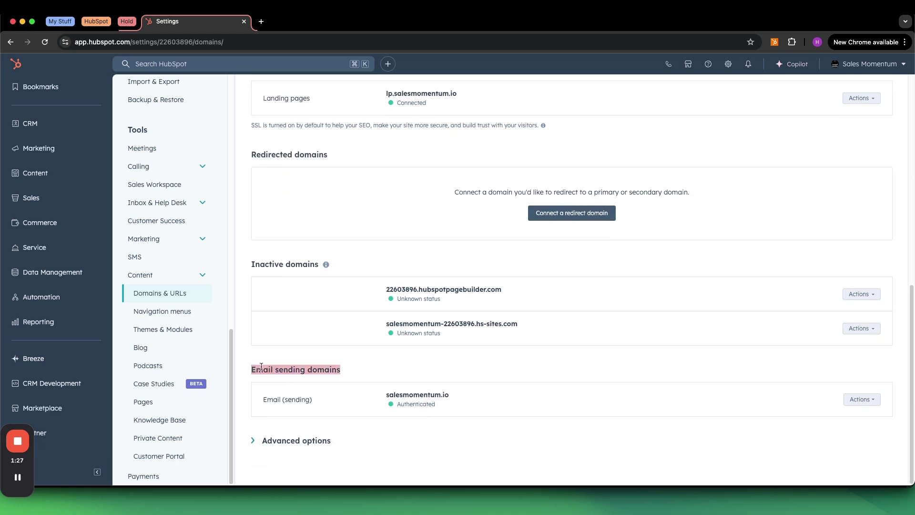
{"action": "scroll", "coordinate": [476, 241], "scroll_direction": "up", "scroll_amount": 15}
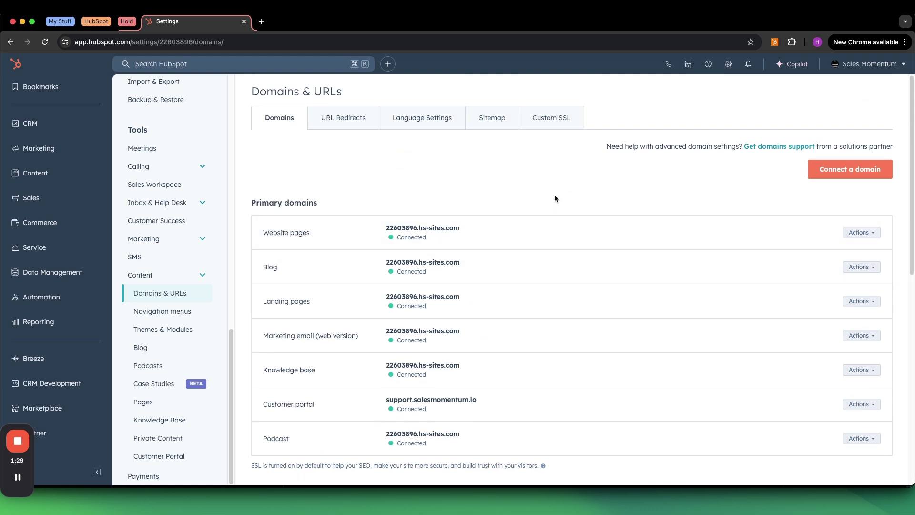
{"action": "scroll", "coordinate": [530, 211], "scroll_direction": "down", "scroll_amount": 15}
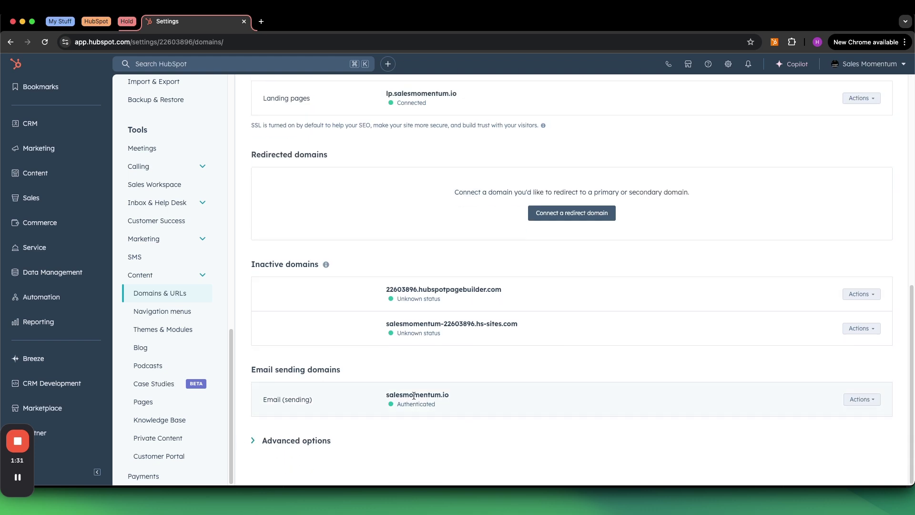
{"action": "scroll", "coordinate": [428, 309], "scroll_direction": "up", "scroll_amount": 15}
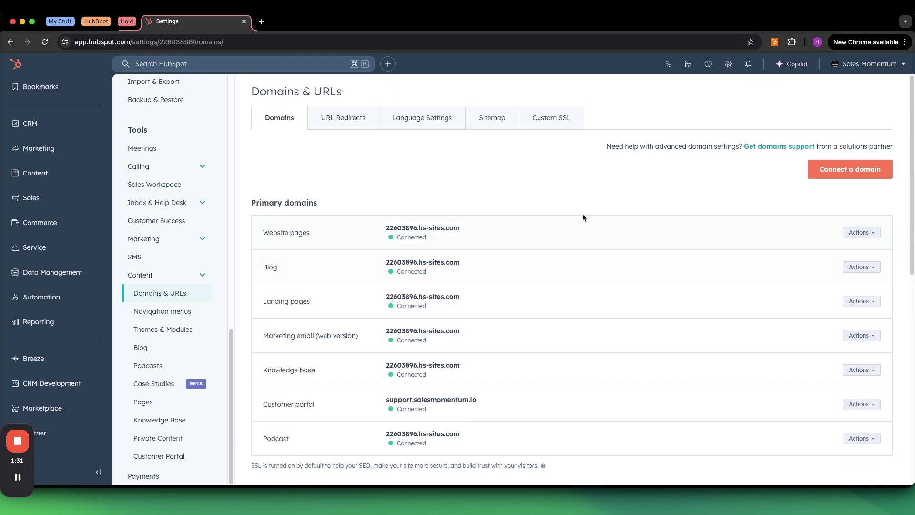
- Start connecting a new domain of the Email Sending type
{"action": "left_click", "coordinate": [828, 175]}
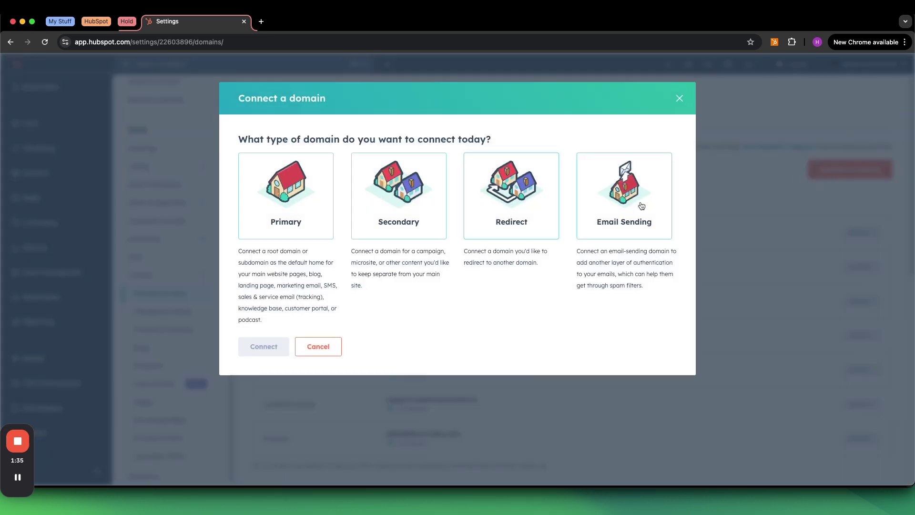
{"action": "left_click", "coordinate": [618, 218]}
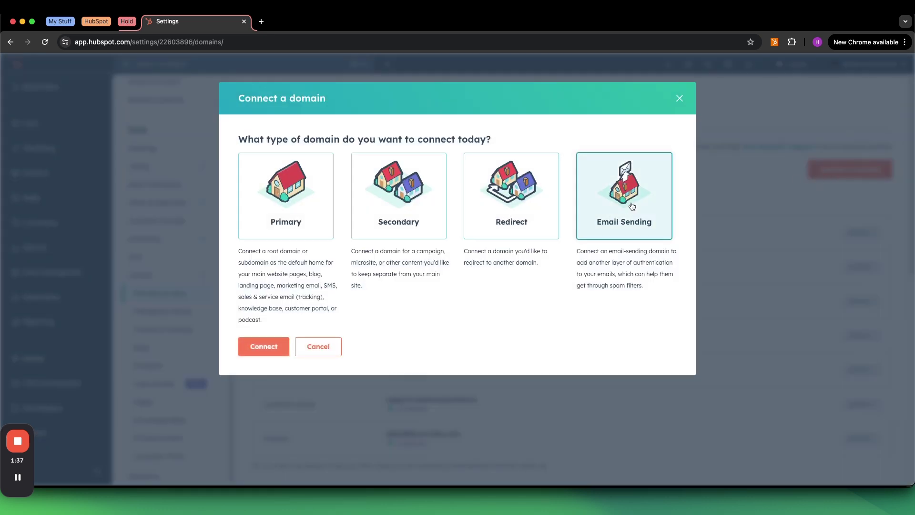
{"action": "left_click", "coordinate": [257, 351]}
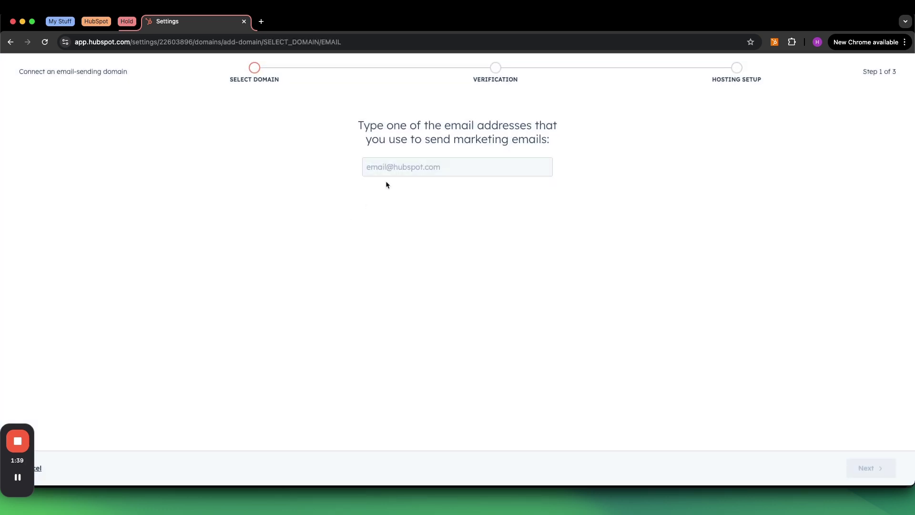
- Enter a marketing email address on the tampabayweather.com domain and continue to verification
{"action": "left_click", "coordinate": [382, 165]}
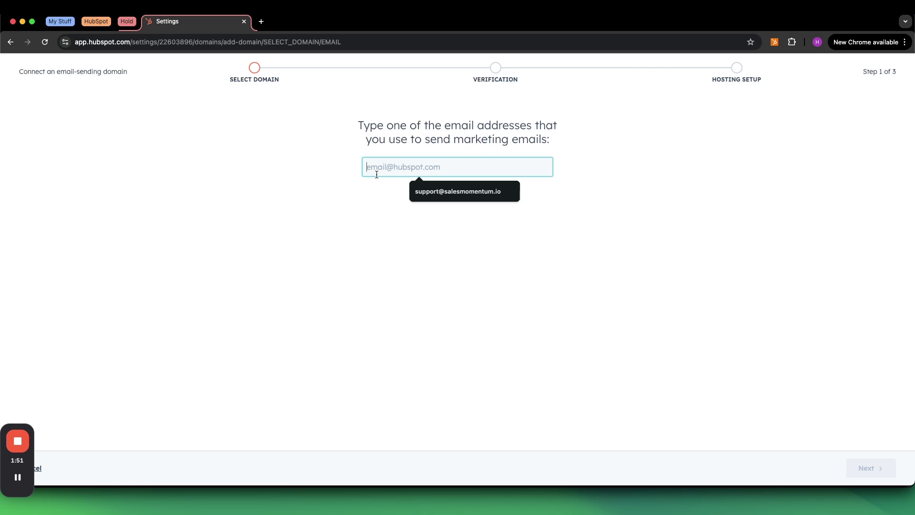
{"action": "key", "text": "super+v"}
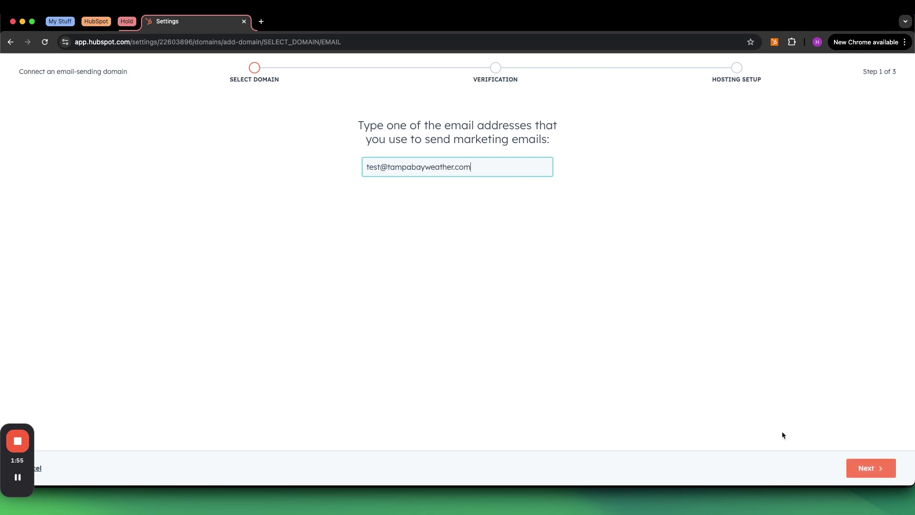
{"action": "left_click", "coordinate": [877, 471]}
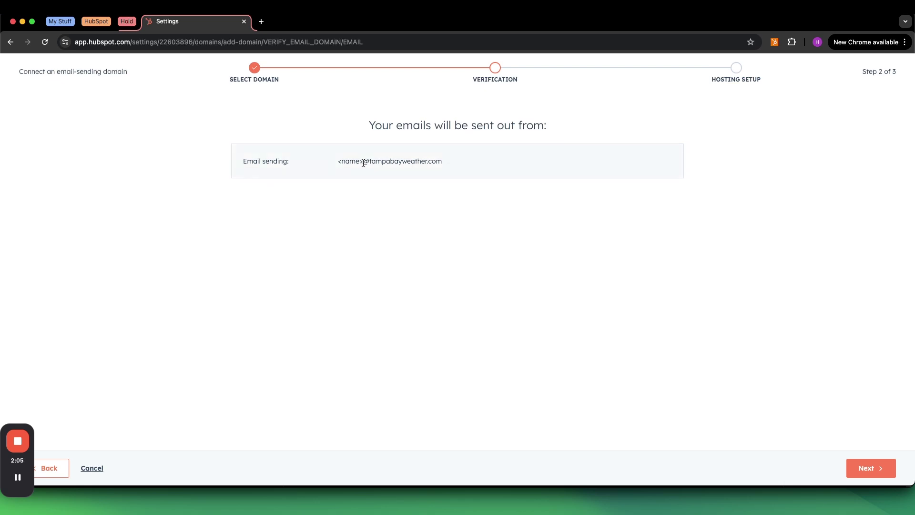
- Accept tampabayweather.com as the sending domain and choose to set up its DNS records manually
{"action": "left_click", "coordinate": [893, 468]}
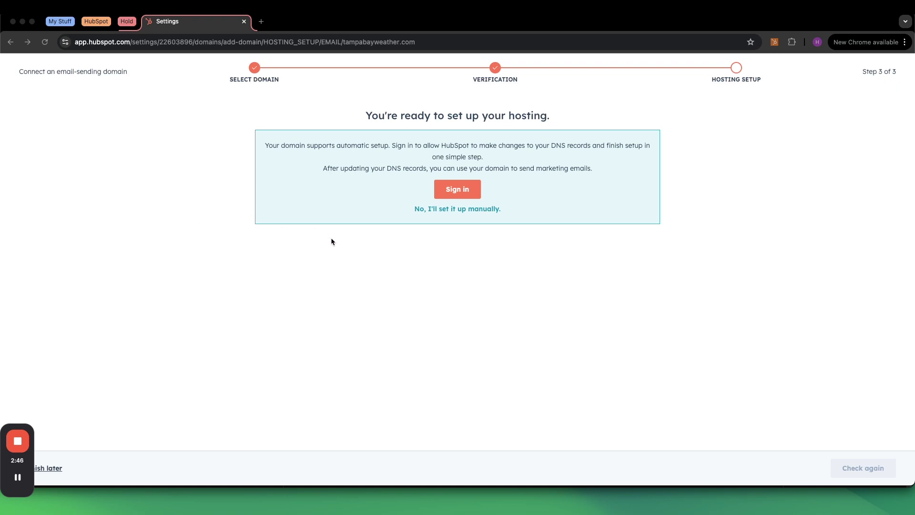
{"action": "left_click", "coordinate": [459, 232]}
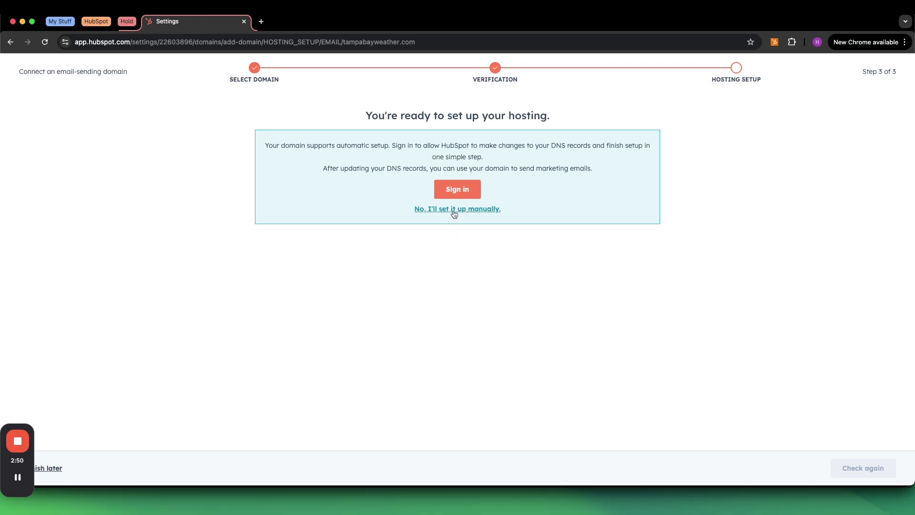
{"action": "left_click", "coordinate": [454, 211]}
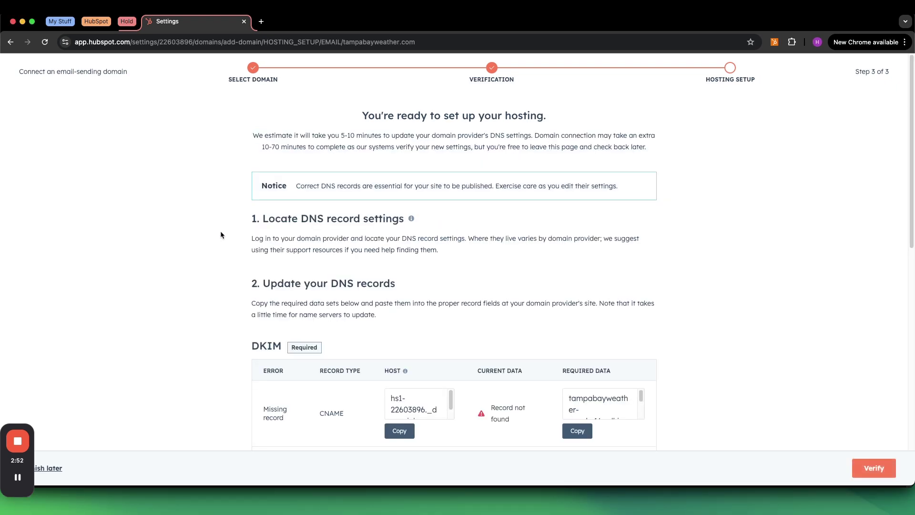
- Review the DNS setup instructions and the required DKIM, SPF and DMARC records for the domain
{"action": "scroll", "coordinate": [222, 234], "scroll_direction": "down", "scroll_amount": 2}
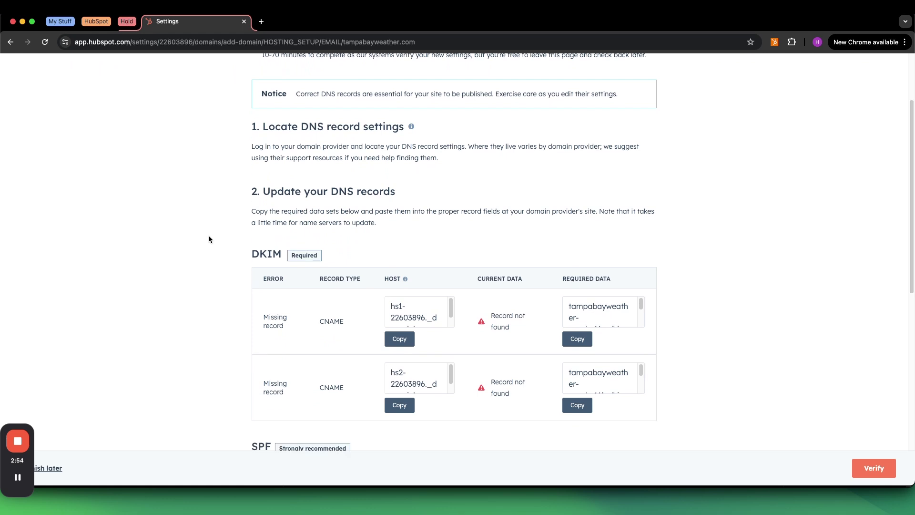
{"action": "scroll", "coordinate": [207, 234], "scroll_direction": "down", "scroll_amount": 1}
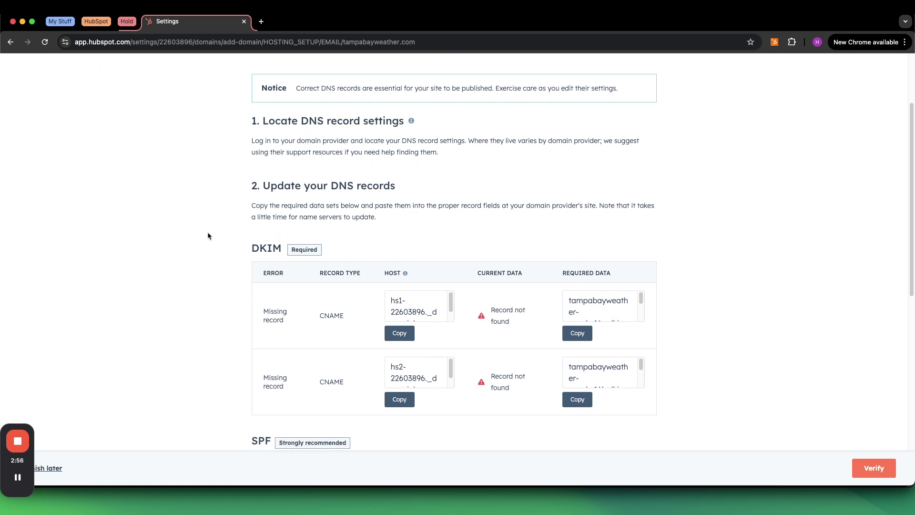
{"action": "scroll", "coordinate": [207, 236], "scroll_direction": "down", "scroll_amount": 3}
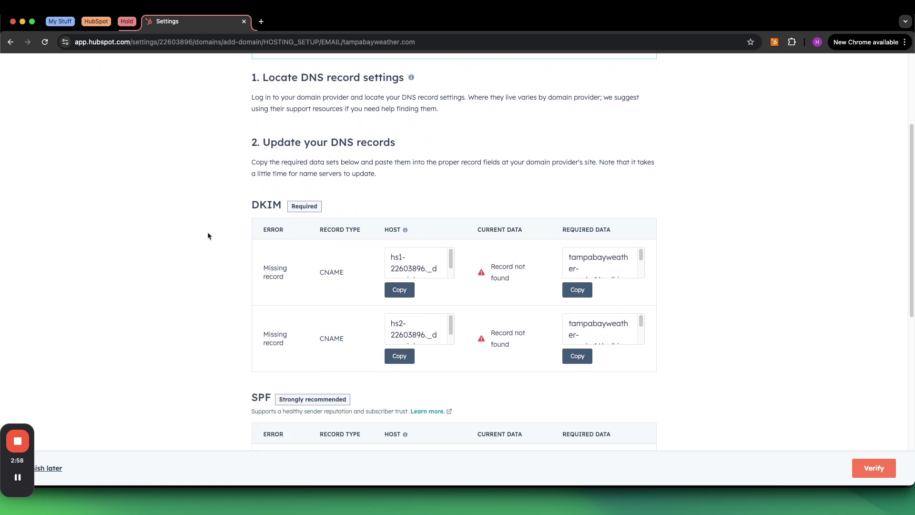
{"action": "scroll", "coordinate": [207, 235], "scroll_direction": "down", "scroll_amount": 2}
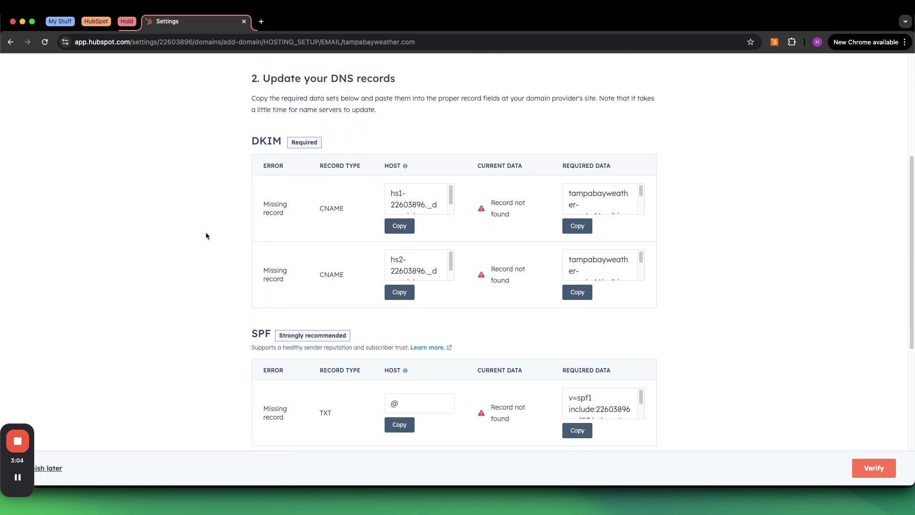
{"action": "scroll", "coordinate": [206, 235], "scroll_direction": "down", "scroll_amount": 9}
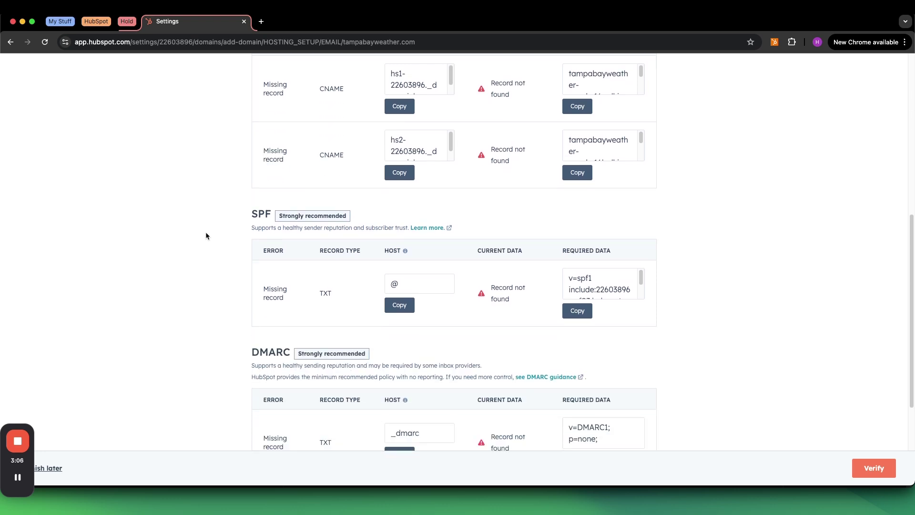
{"action": "scroll", "coordinate": [207, 237], "scroll_direction": "up", "scroll_amount": 10}
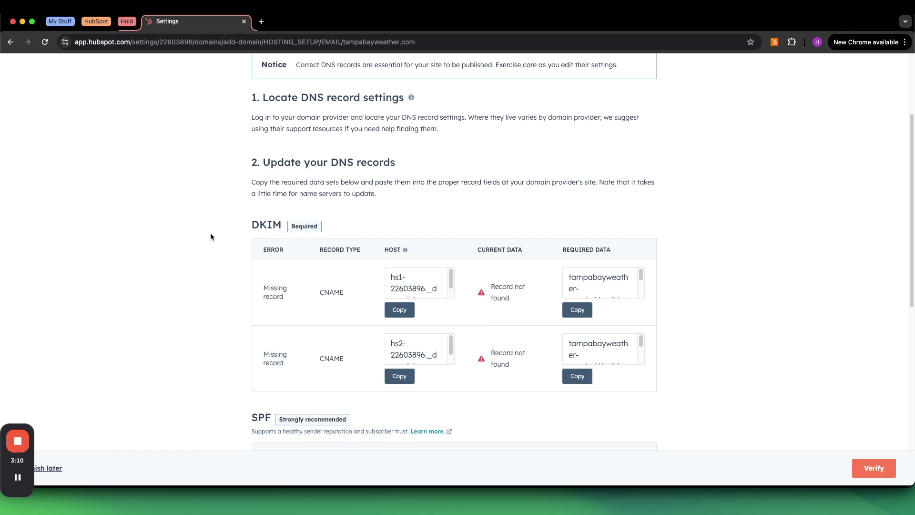
{"action": "scroll", "coordinate": [211, 233], "scroll_direction": "down", "scroll_amount": 1}
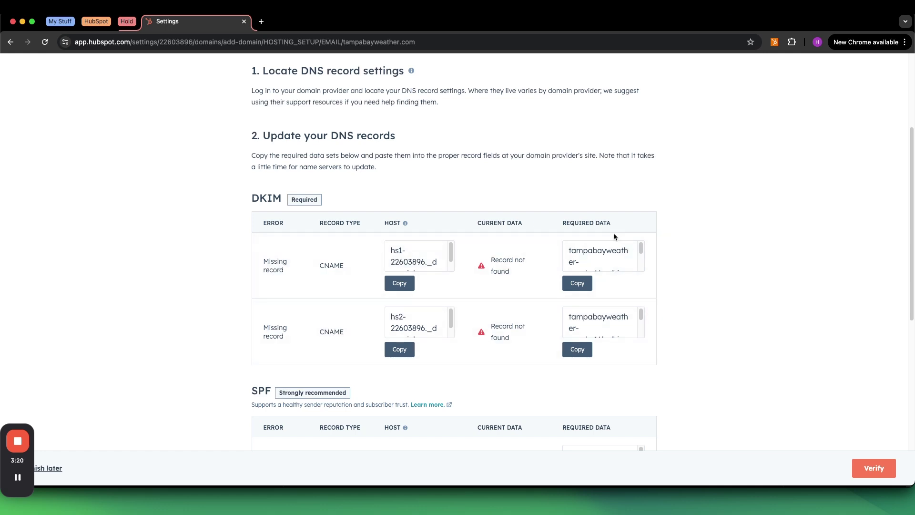
{"action": "scroll", "coordinate": [224, 233], "scroll_direction": "down", "scroll_amount": 5}
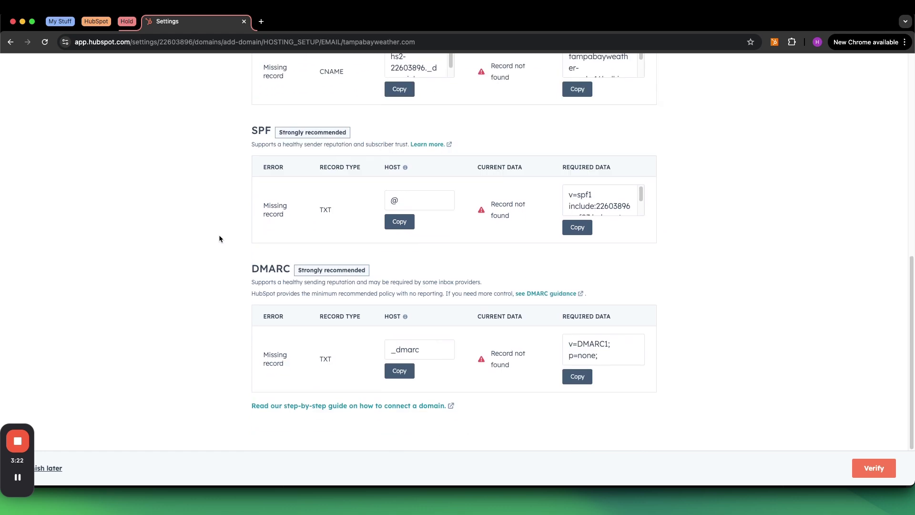
- Copy the host value of the first DKIM CNAME record
{"action": "scroll", "coordinate": [201, 236], "scroll_direction": "up", "scroll_amount": 3}
{"action": "scroll", "coordinate": [204, 235], "scroll_direction": "up", "scroll_amount": 2}
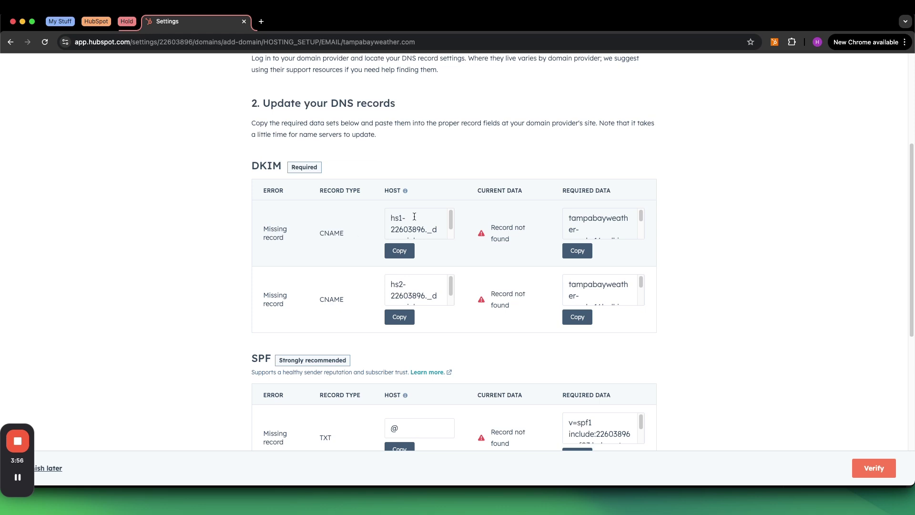
{"action": "scroll", "coordinate": [431, 221], "scroll_direction": "down", "scroll_amount": 1}
{"action": "scroll", "coordinate": [410, 224], "scroll_direction": "up", "scroll_amount": 1}
{"action": "left_click", "coordinate": [393, 247]}
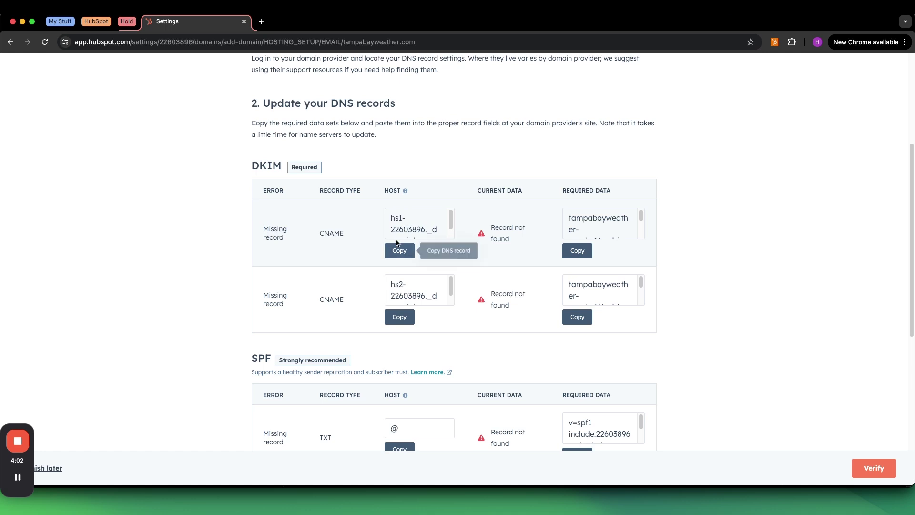
- Examine the host and required data values of the DKIM records, then the SPF and DMARC records
{"action": "scroll", "coordinate": [629, 222], "scroll_direction": "down", "scroll_amount": 2}
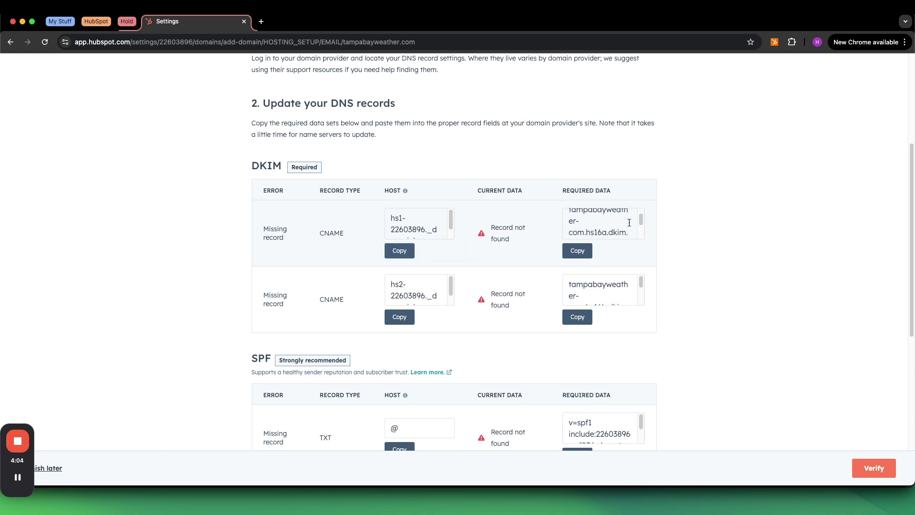
{"action": "scroll", "coordinate": [625, 221], "scroll_direction": "up", "scroll_amount": 2}
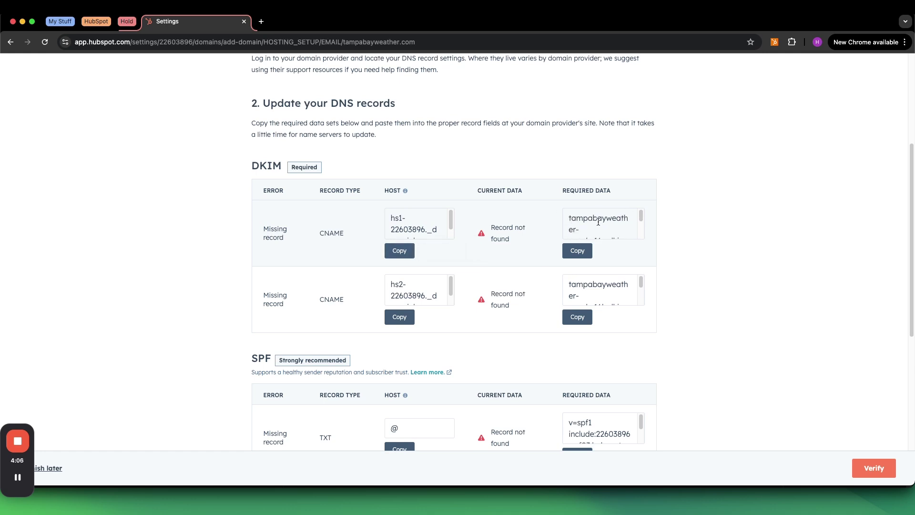
{"action": "scroll", "coordinate": [601, 228], "scroll_direction": "down", "scroll_amount": 2}
{"action": "scroll", "coordinate": [605, 228], "scroll_direction": "down", "scroll_amount": 1}
{"action": "scroll", "coordinate": [327, 259], "scroll_direction": "down", "scroll_amount": 2}
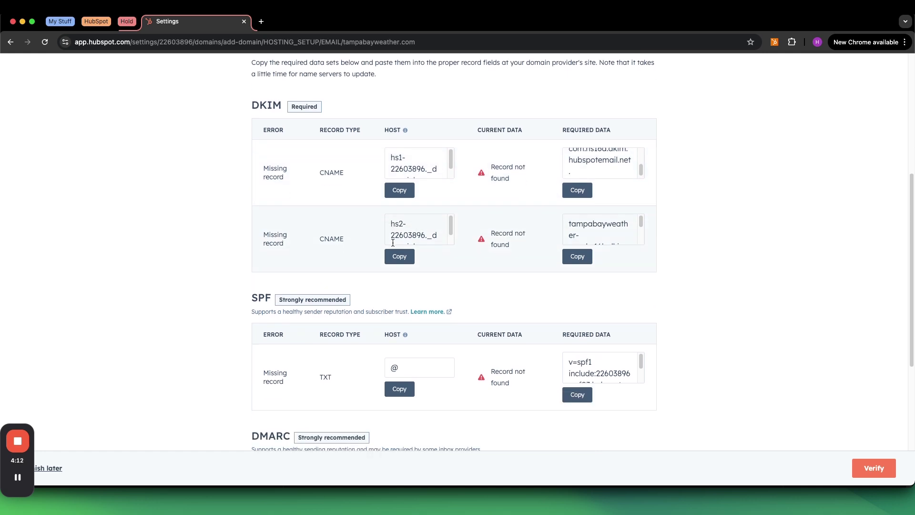
{"action": "scroll", "coordinate": [393, 243], "scroll_direction": "down", "scroll_amount": 1}
{"action": "scroll", "coordinate": [219, 273], "scroll_direction": "down", "scroll_amount": 3}
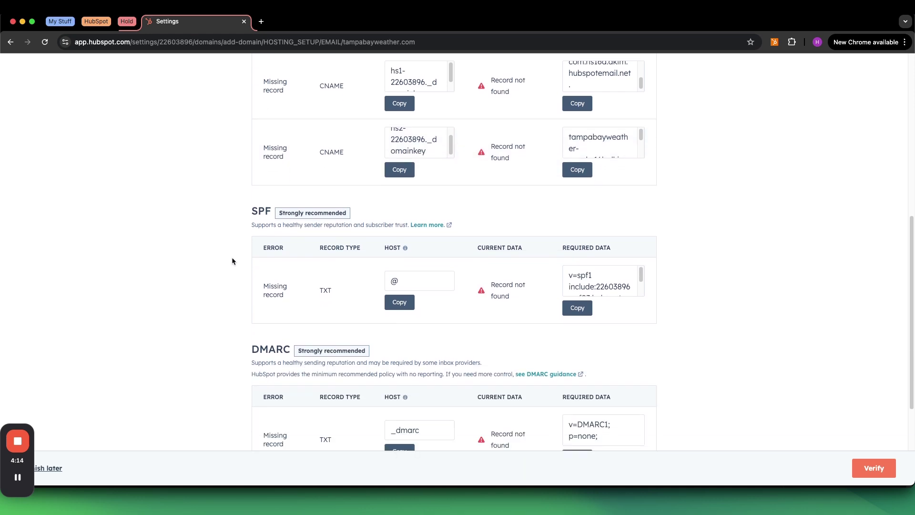
{"action": "scroll", "coordinate": [241, 225], "scroll_direction": "down", "scroll_amount": 1}
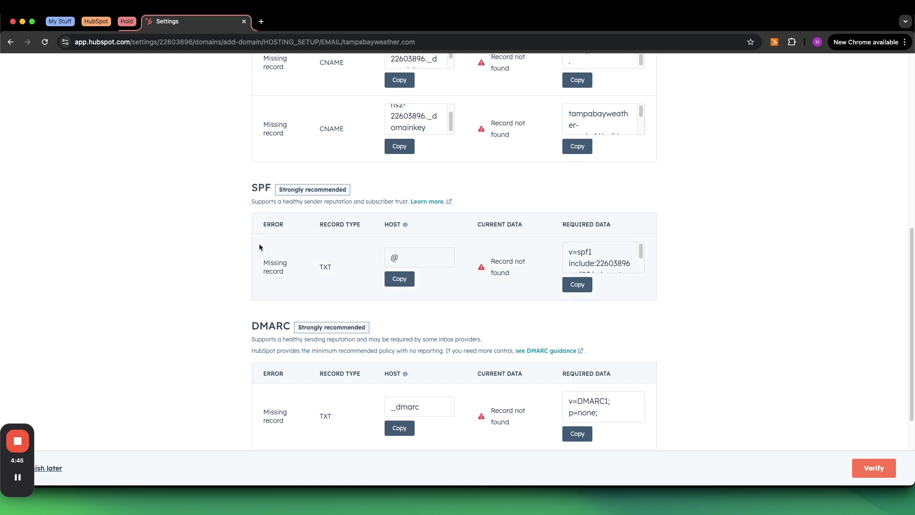
{"action": "scroll", "coordinate": [260, 247], "scroll_direction": "down", "scroll_amount": 2}
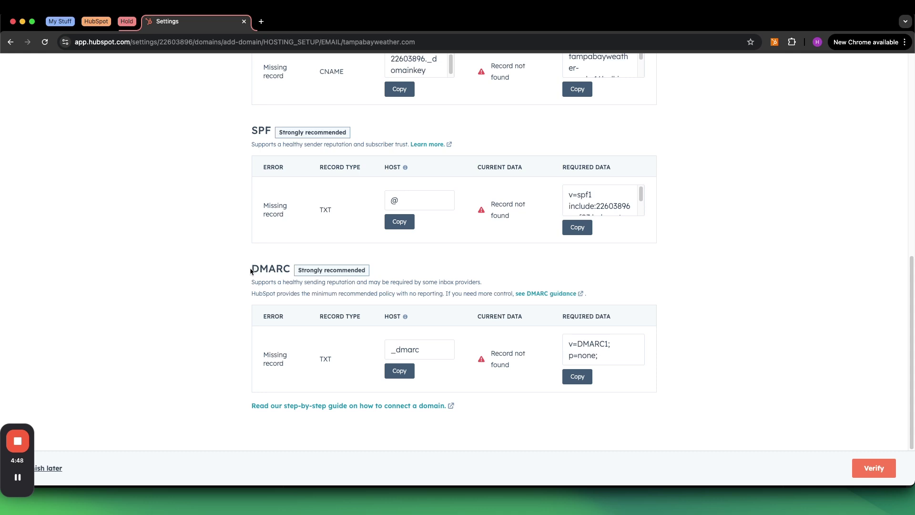
{"action": "left_click_drag", "start_coordinate": [250, 271], "coordinate": [290, 270]}
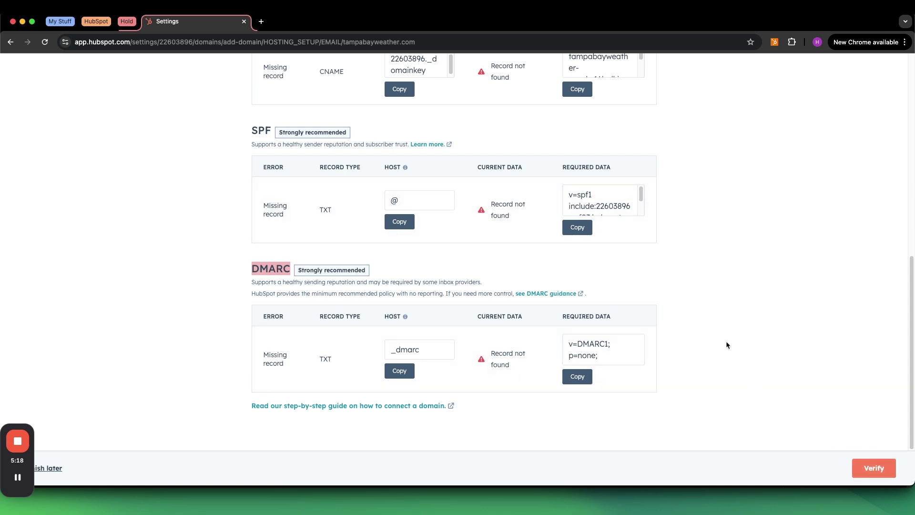
- Postpone the domain setup and check the DKIM, SPF and DMARC status of tampabayweather.com among the email sending domains
{"action": "scroll", "coordinate": [725, 346], "scroll_direction": "up", "scroll_amount": 1}
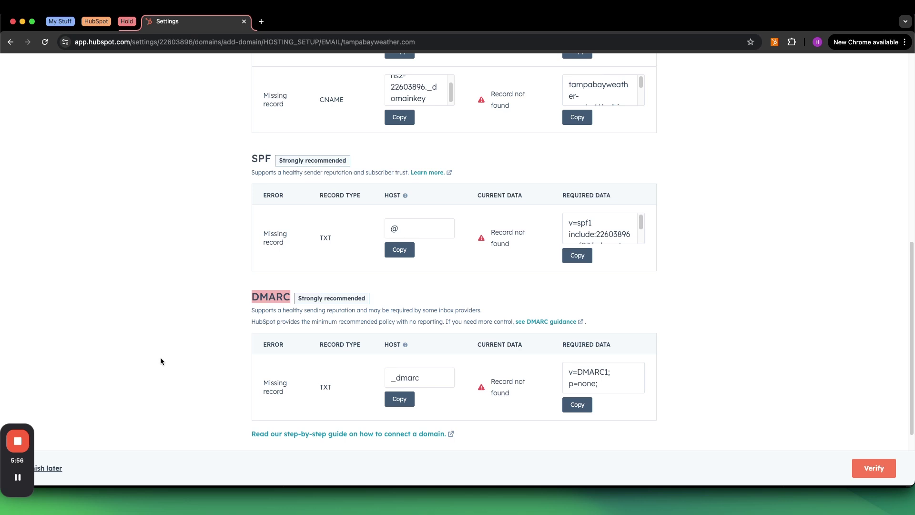
{"action": "left_click", "coordinate": [60, 471]}
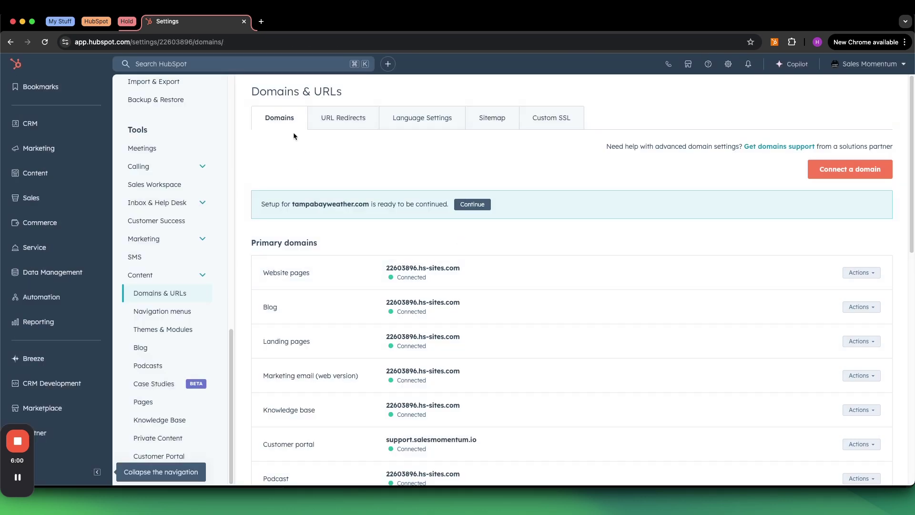
{"action": "scroll", "coordinate": [352, 176], "scroll_direction": "down", "scroll_amount": 10}
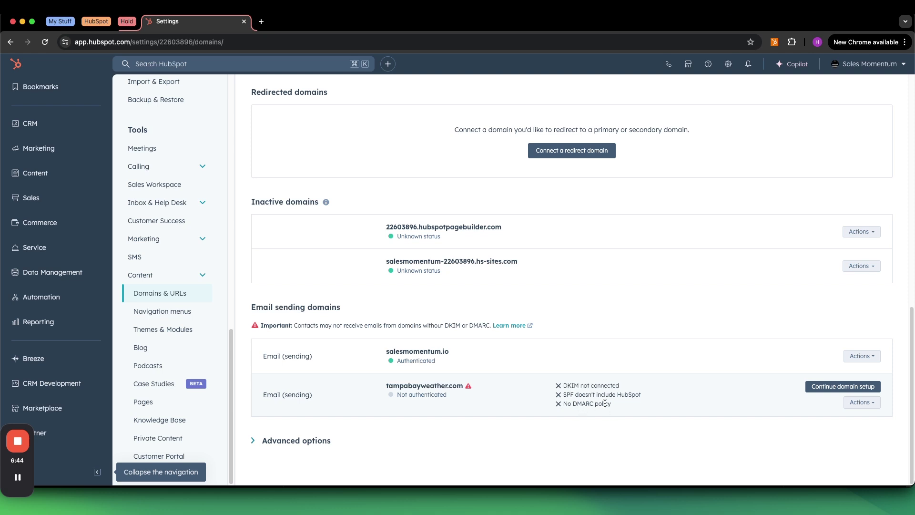
{"action": "left_click_drag", "start_coordinate": [617, 405], "coordinate": [541, 381]}
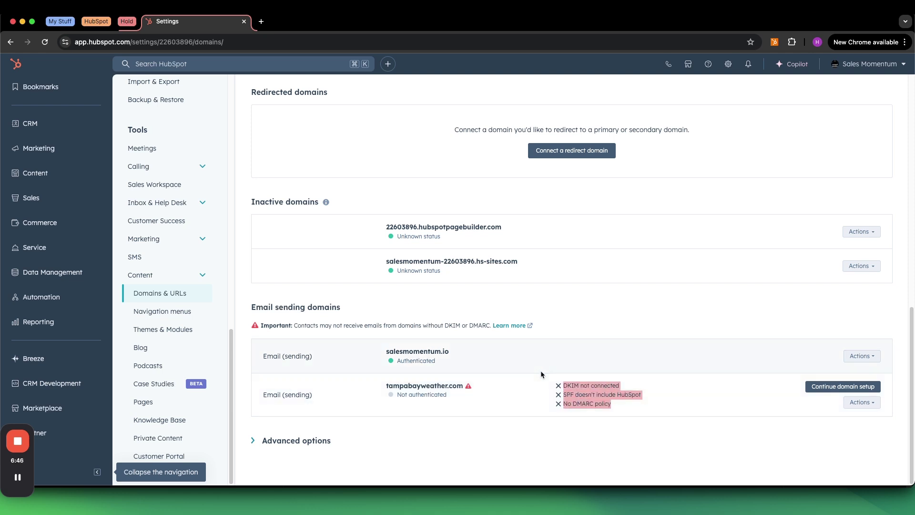
{"action": "left_click", "coordinate": [532, 431]}
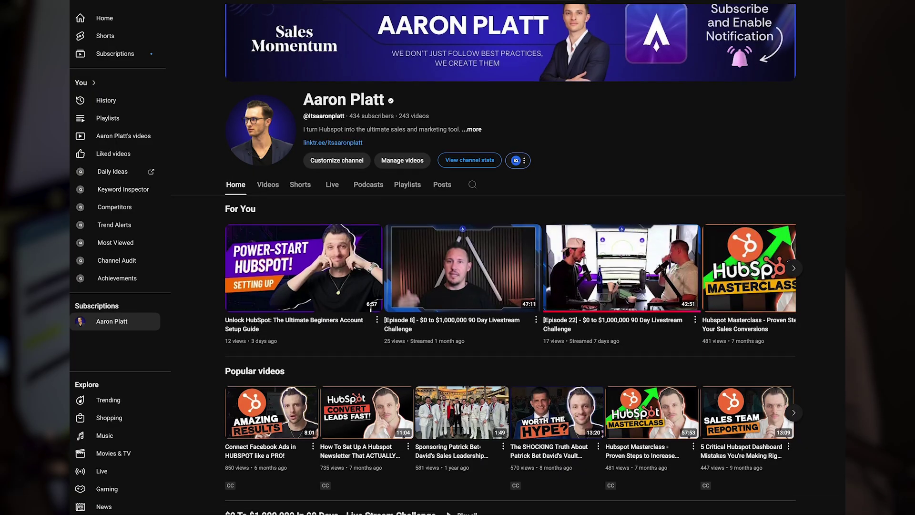
{"action": "scroll", "coordinate": [508, 257], "scroll_direction": "down", "scroll_amount": 10}
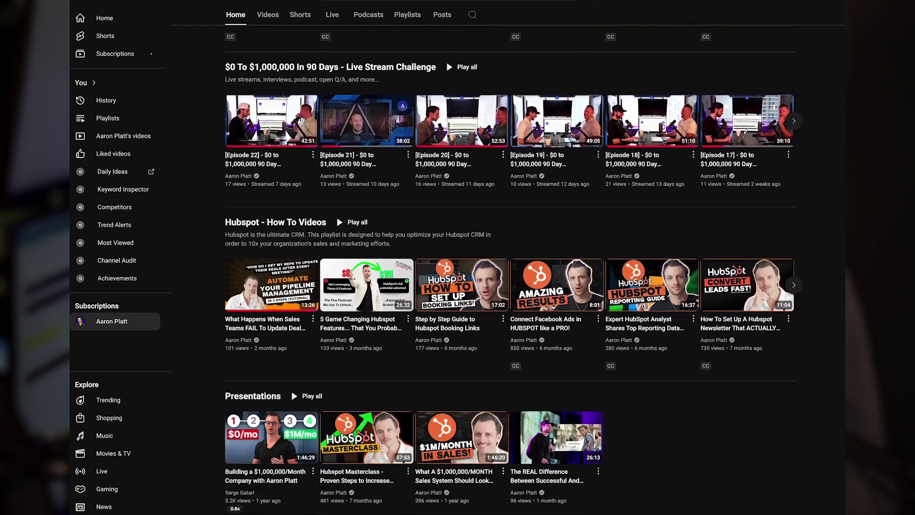
{"action": "scroll", "coordinate": [507, 257], "scroll_direction": "down", "scroll_amount": 7}
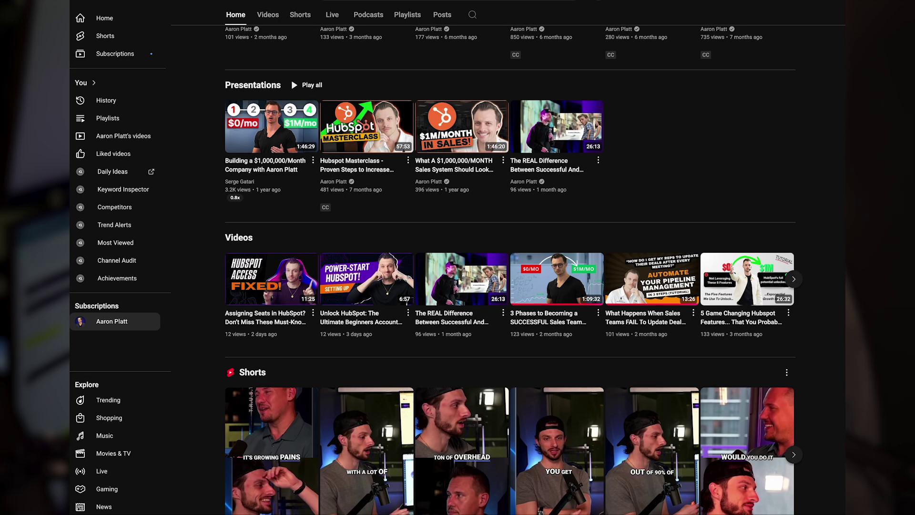